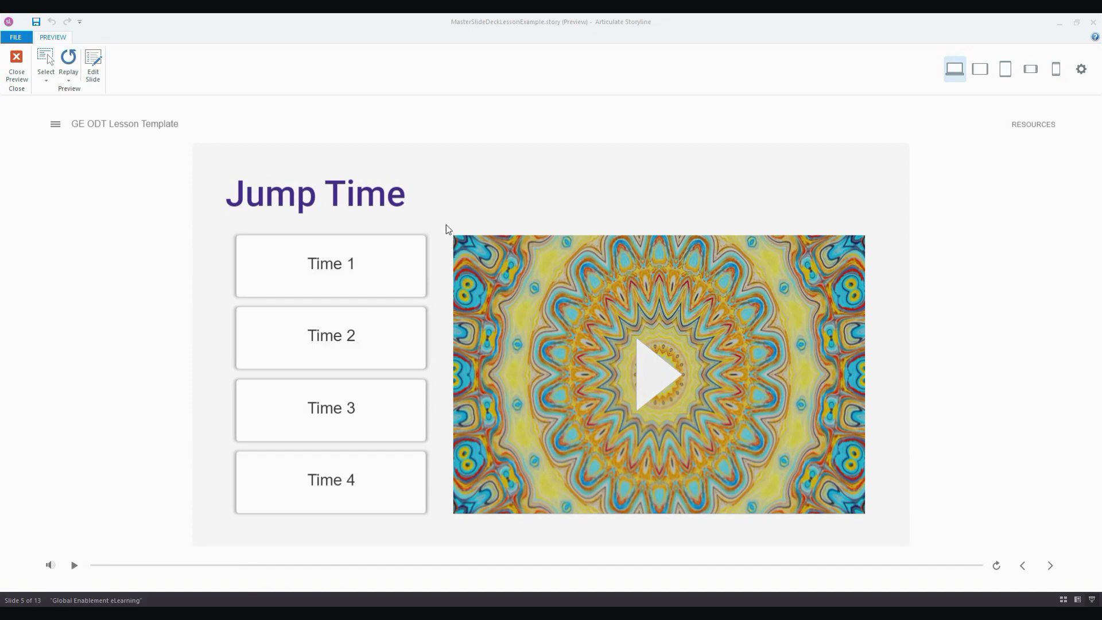
Test the previewed video's playback and its jumps to Time 1 through Time 4, then close the preview.
{"action": "left_click", "coordinate": [662, 375]}
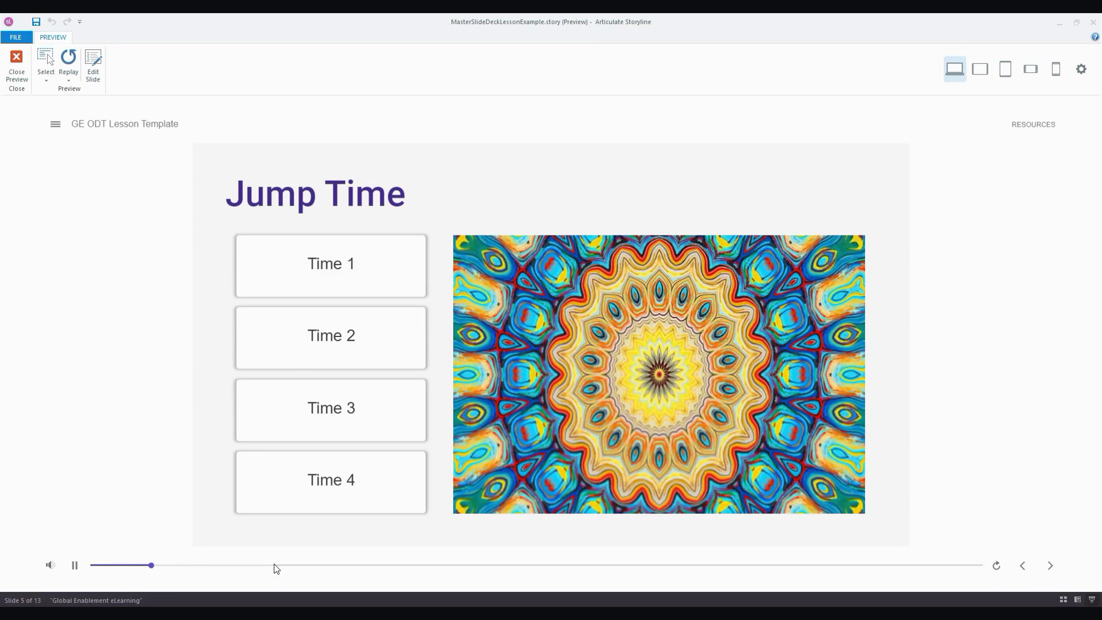
{"action": "left_click", "coordinate": [376, 267]}
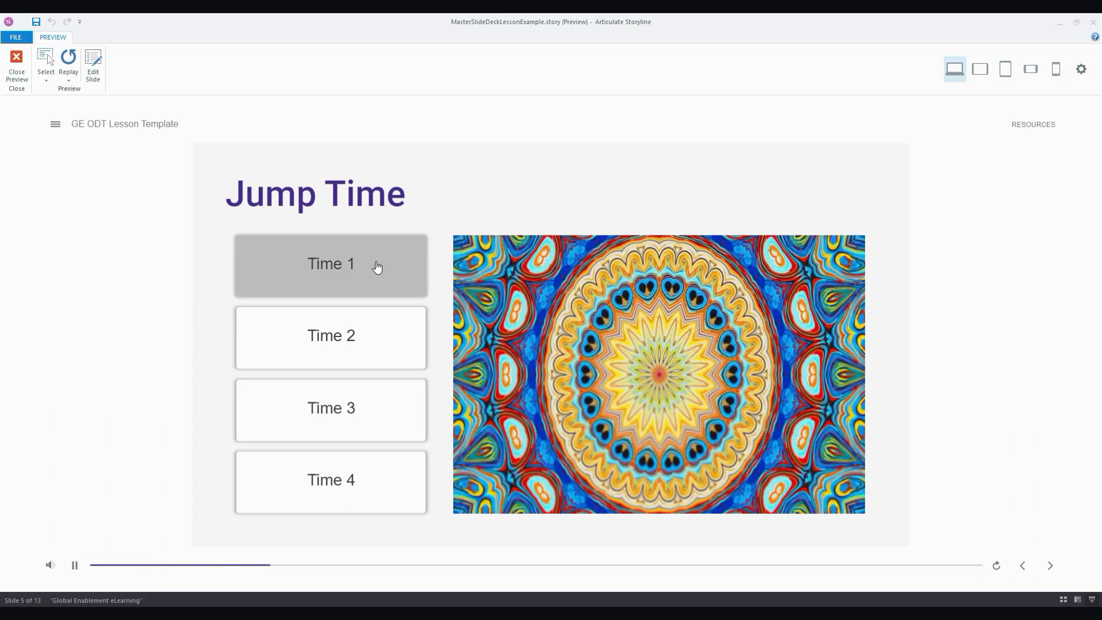
{"action": "left_click", "coordinate": [367, 336]}
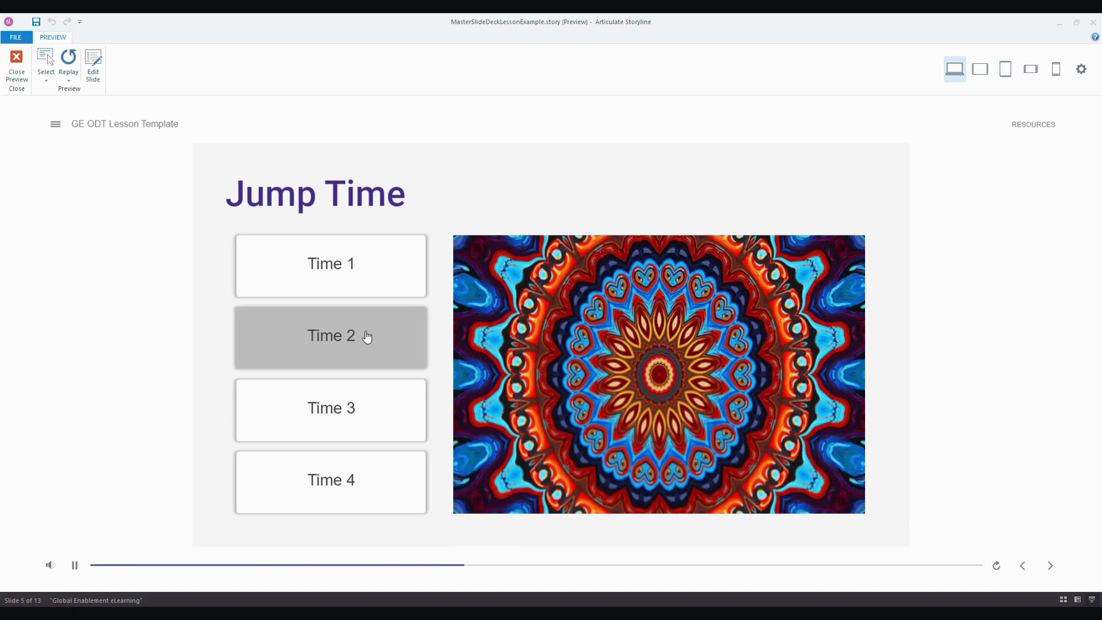
{"action": "left_click", "coordinate": [356, 406]}
{"action": "left_click", "coordinate": [382, 478]}
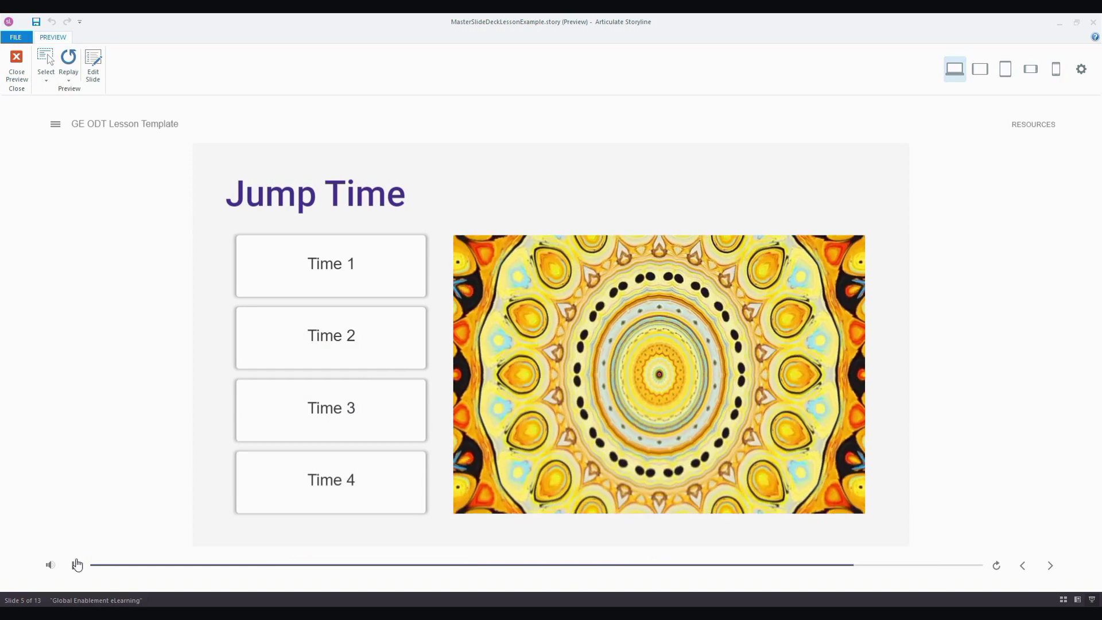
{"action": "left_click", "coordinate": [74, 566]}
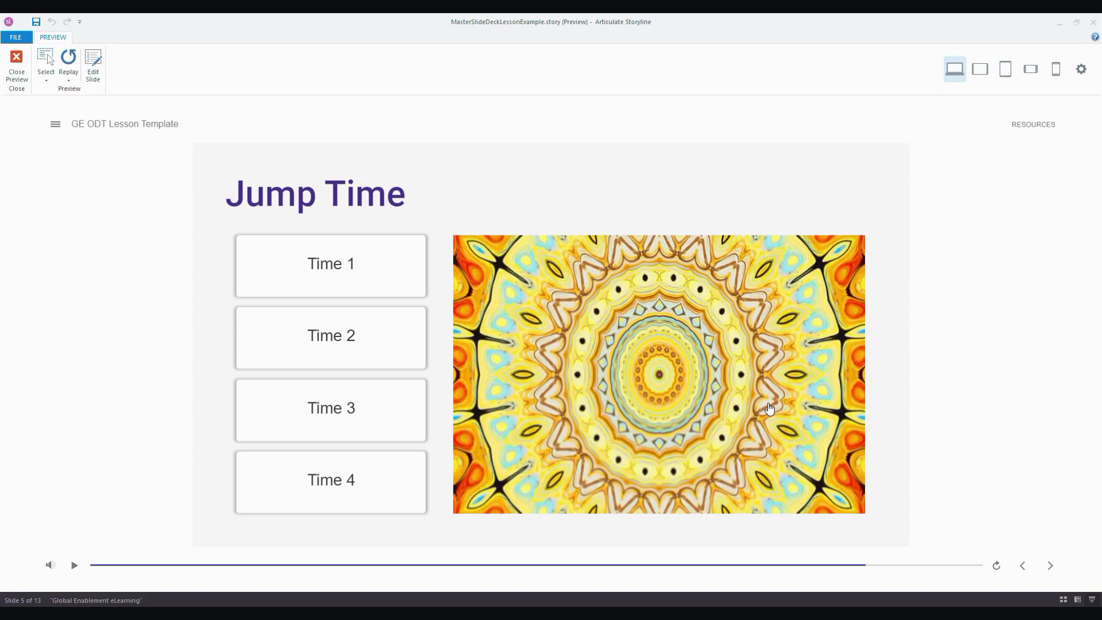
{"action": "left_click", "coordinate": [16, 62]}
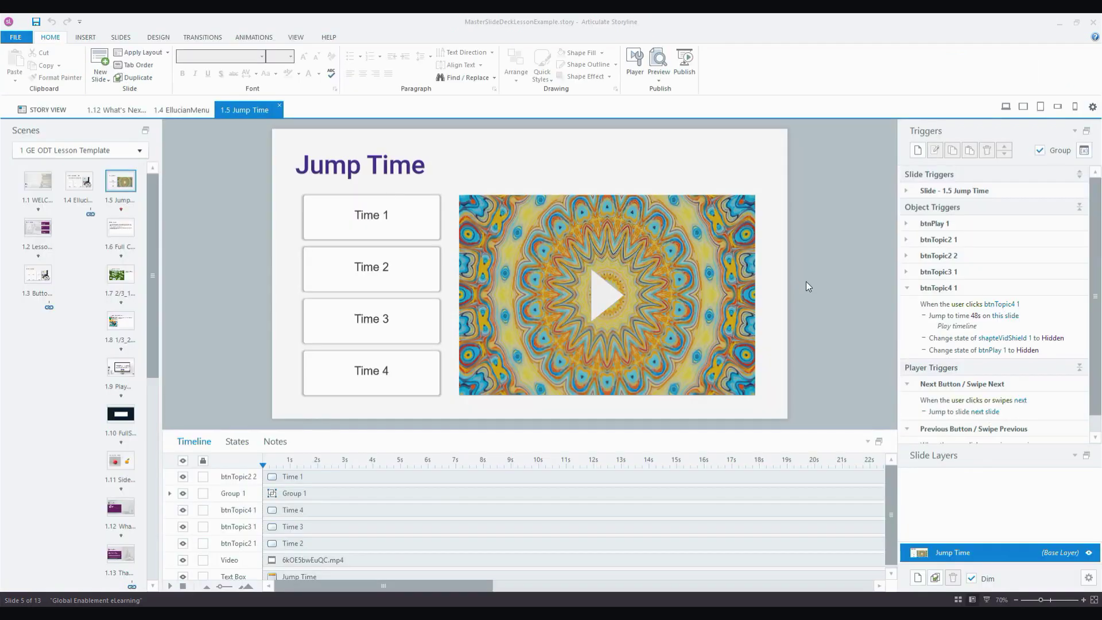
Hide Group 1 over the video and inspect the Time 1 button's jump-to-time trigger settings.
{"action": "left_click", "coordinate": [651, 294]}
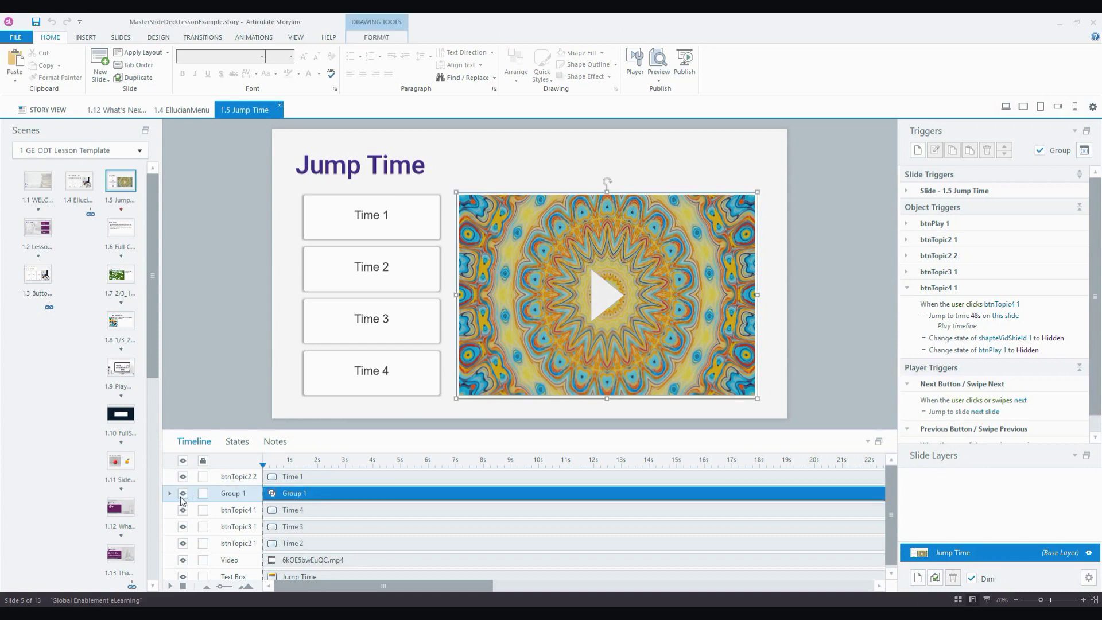
{"action": "left_click", "coordinate": [182, 496]}
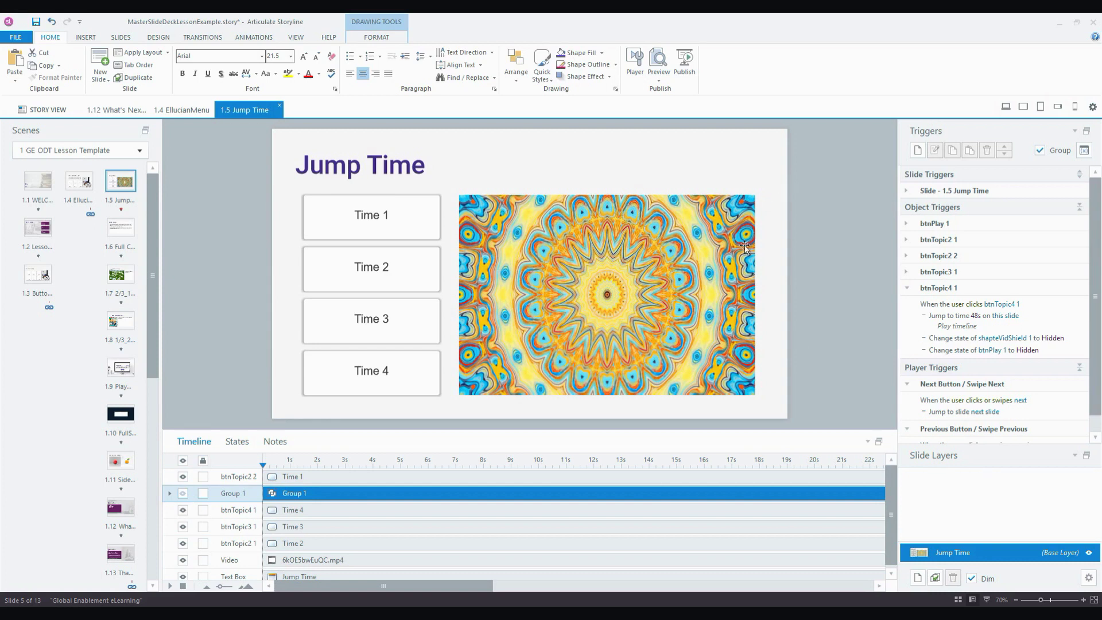
{"action": "left_click", "coordinate": [432, 202]}
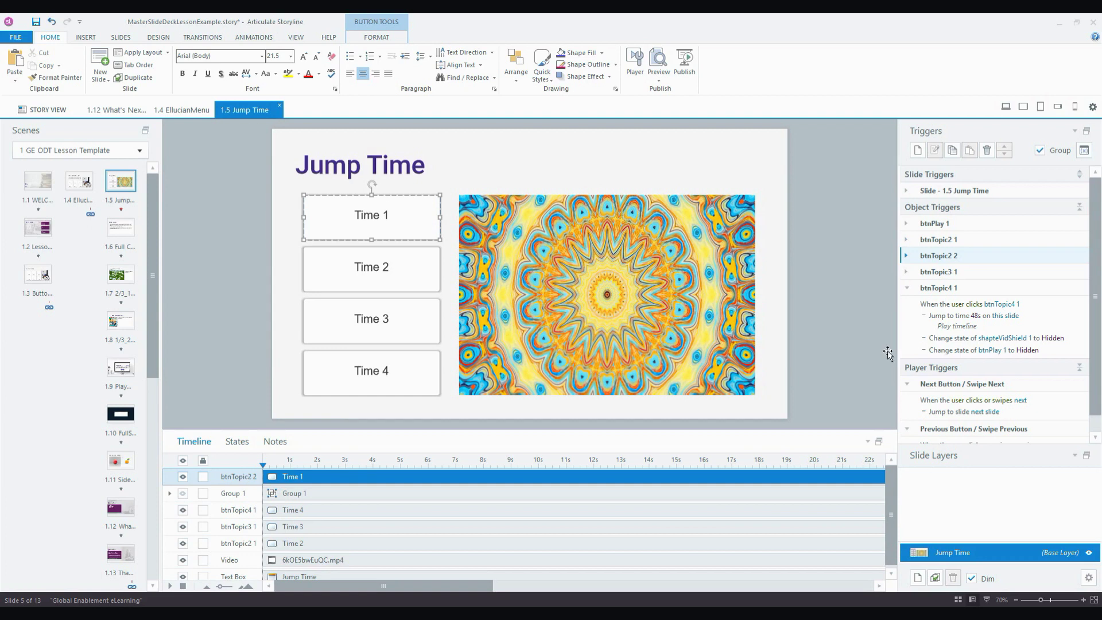
{"action": "left_click", "coordinate": [906, 256]}
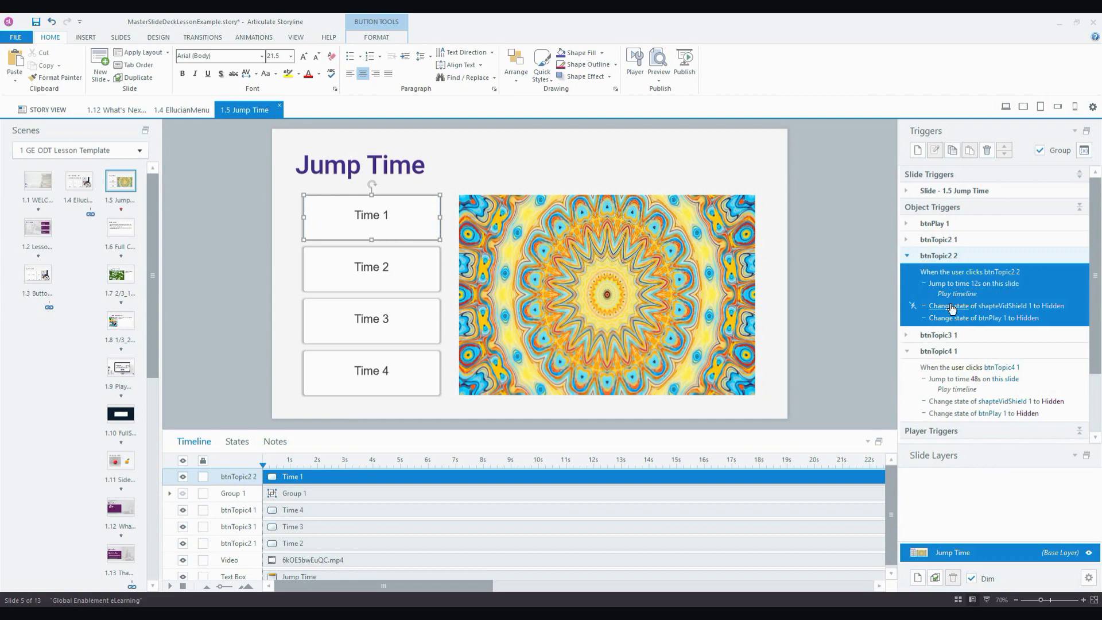
{"action": "left_click", "coordinate": [1054, 283]}
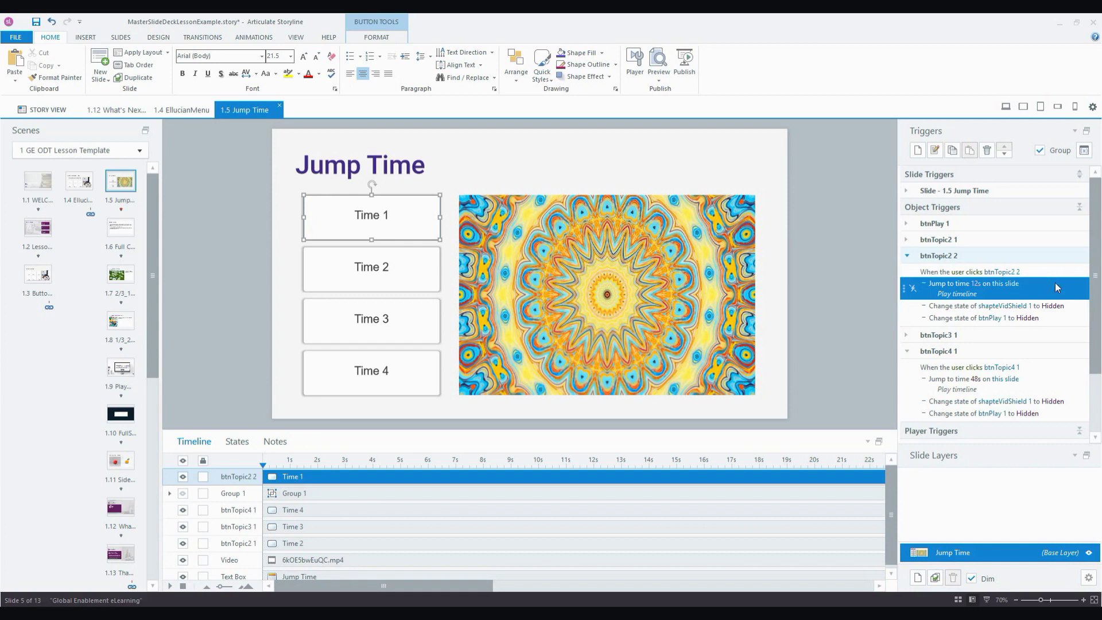
{"action": "double_click", "coordinate": [1054, 285]}
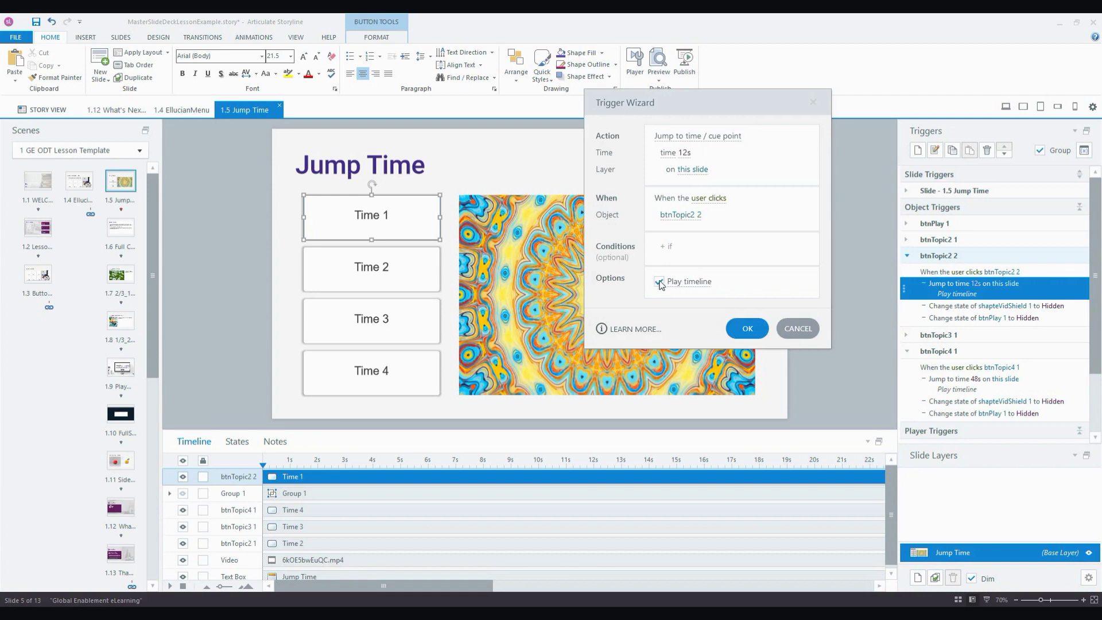
{"action": "left_click", "coordinate": [759, 336]}
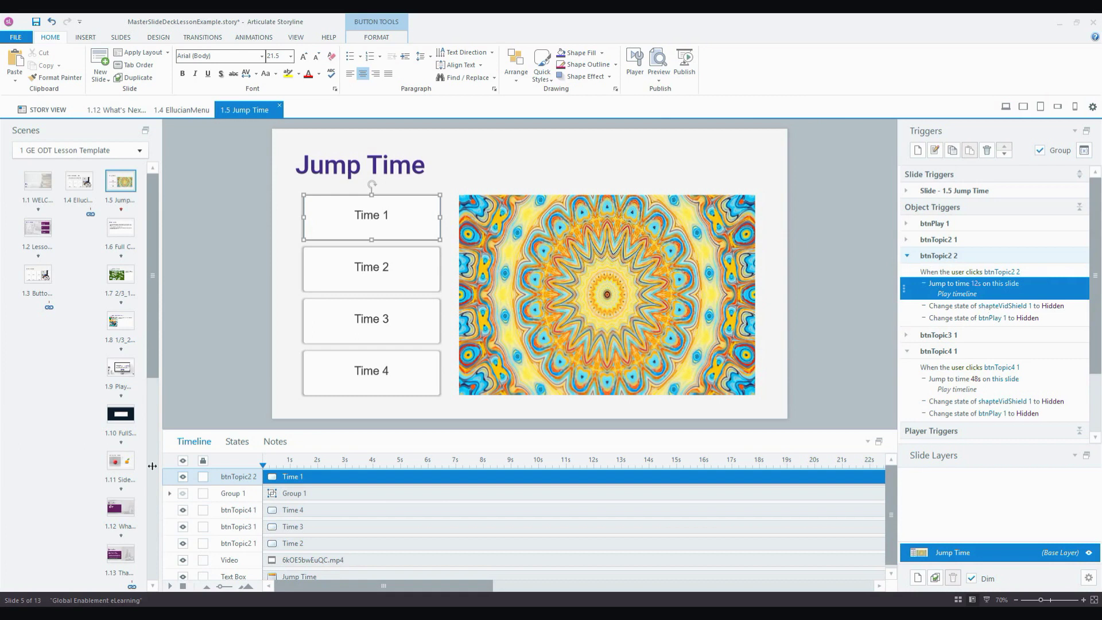
Show Group 1 again and examine the triggers of the Jump Time slide and of btnPlay 1.
{"action": "left_click", "coordinate": [183, 491]}
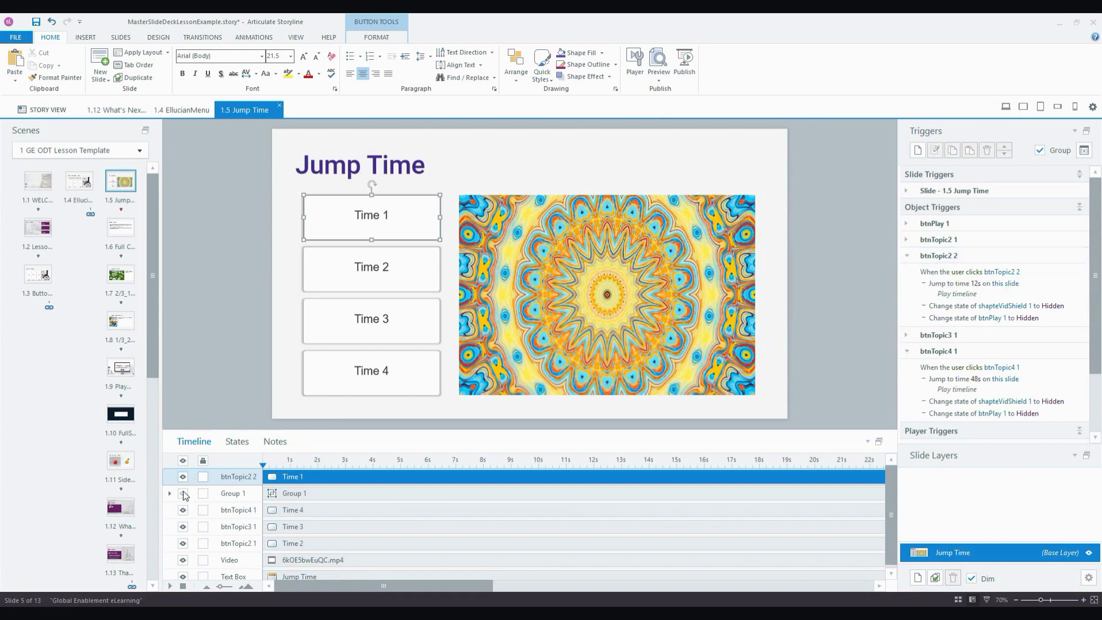
{"action": "left_click", "coordinate": [183, 490]}
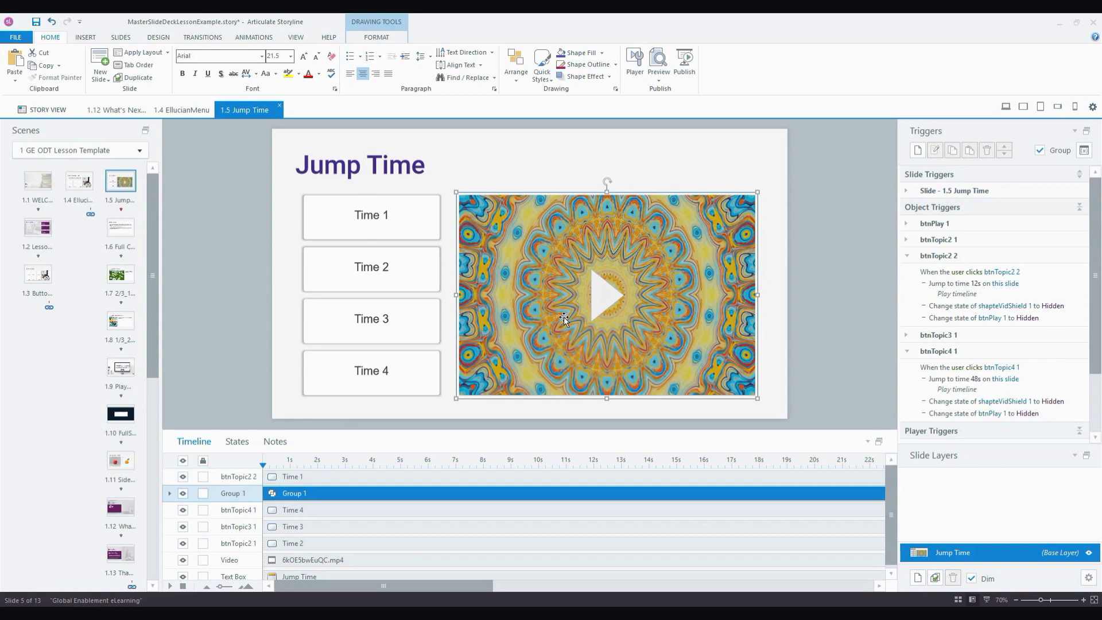
{"action": "left_click", "coordinate": [906, 191]}
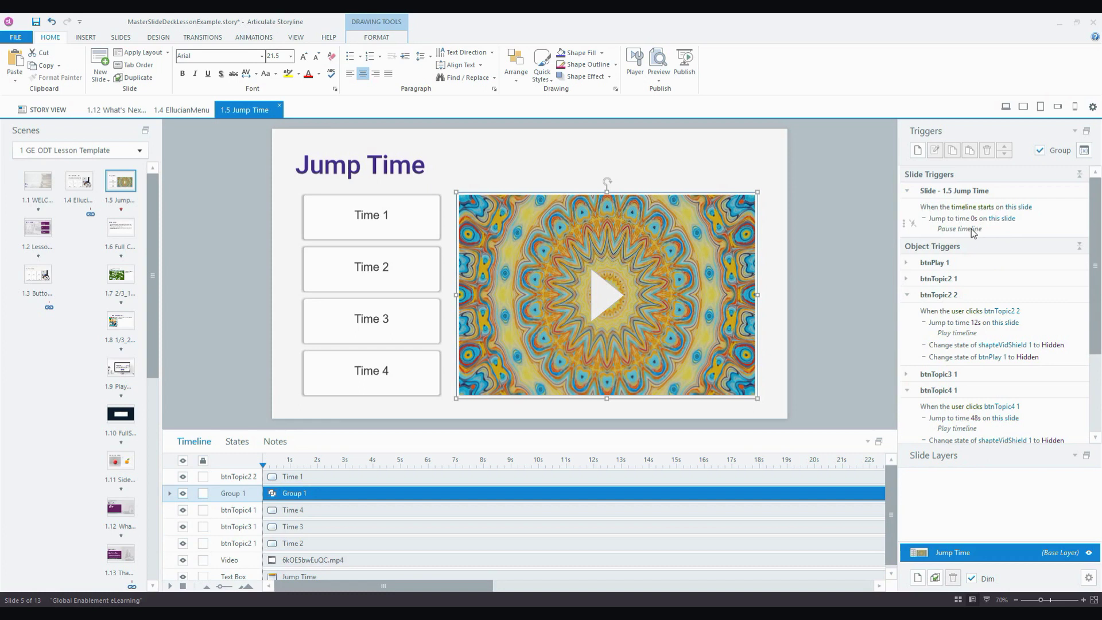
{"action": "left_click", "coordinate": [907, 263]}
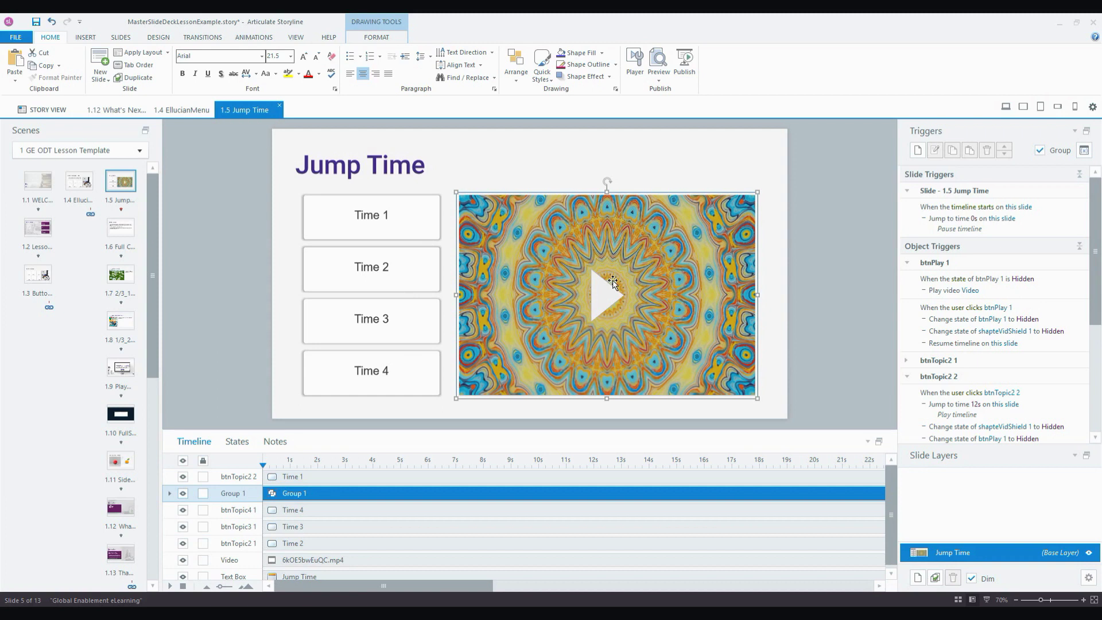
{"action": "left_click", "coordinate": [430, 229]}
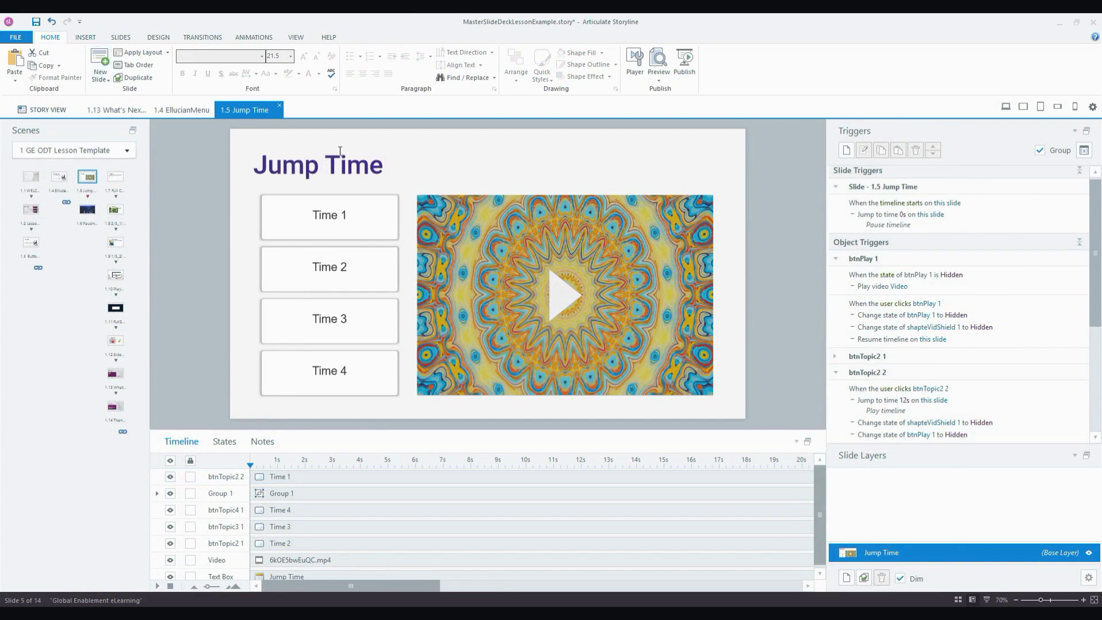
Hide Group 1 and replace the slide's video with the 32-second 1080 HD Ferris wheel stock video from a search for "fun".
{"action": "left_click", "coordinate": [446, 219]}
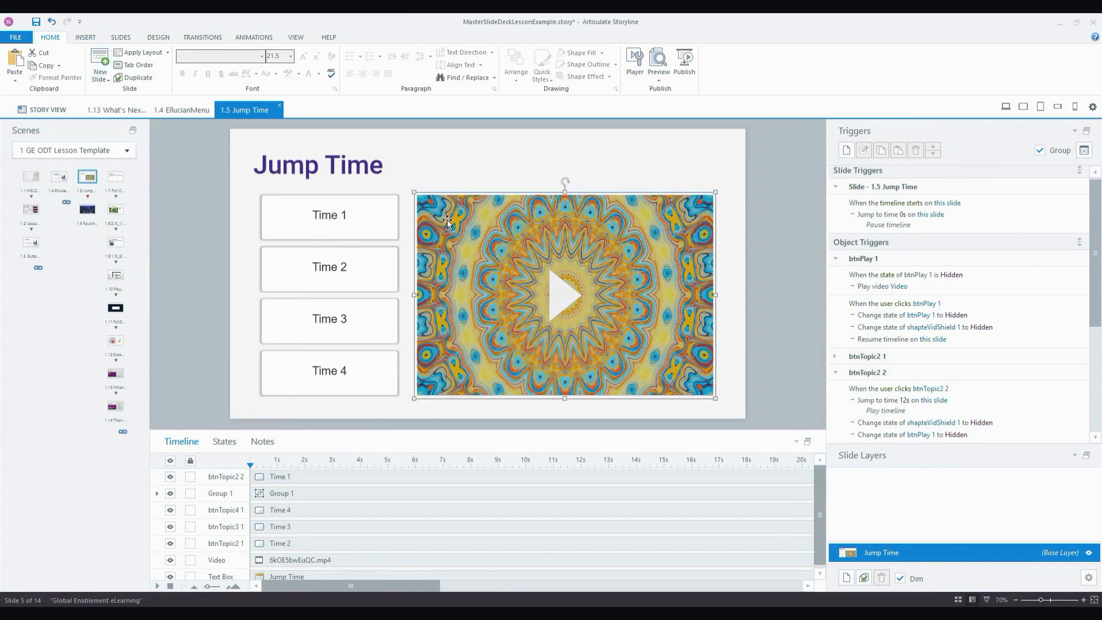
{"action": "left_click", "coordinate": [170, 493]}
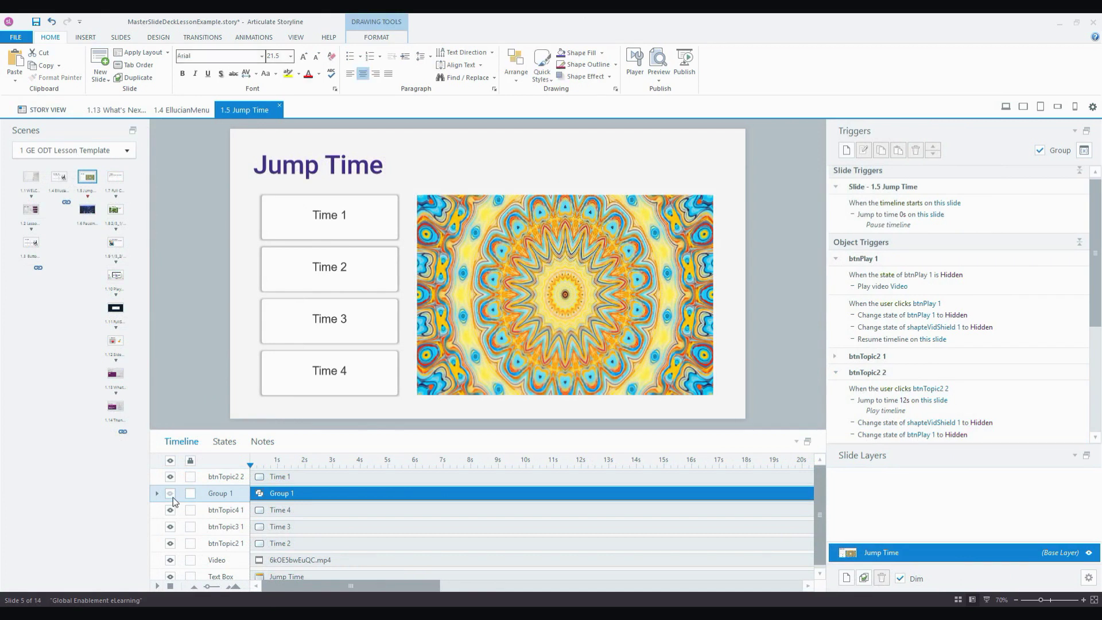
{"action": "left_click", "coordinate": [477, 202]}
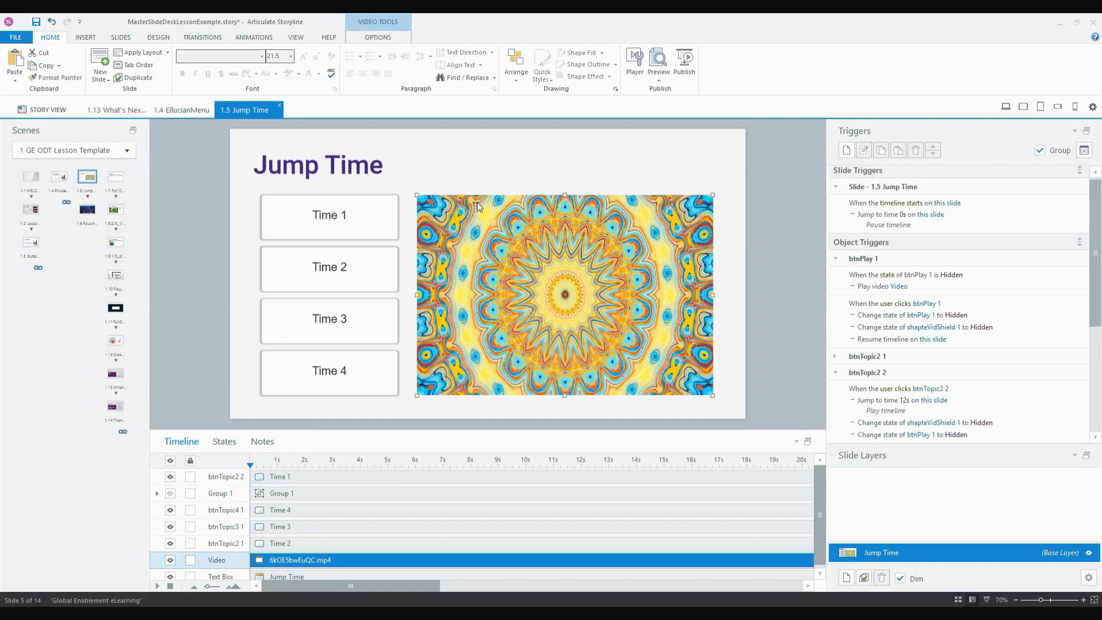
{"action": "key", "text": "Delete"}
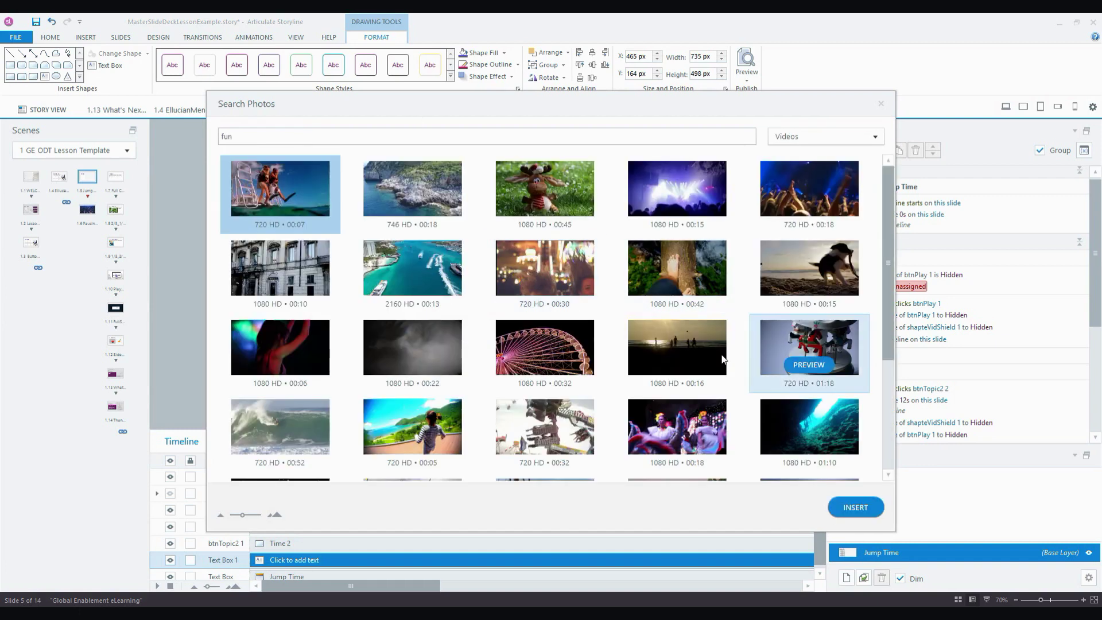
{"action": "double_click", "coordinate": [536, 346]}
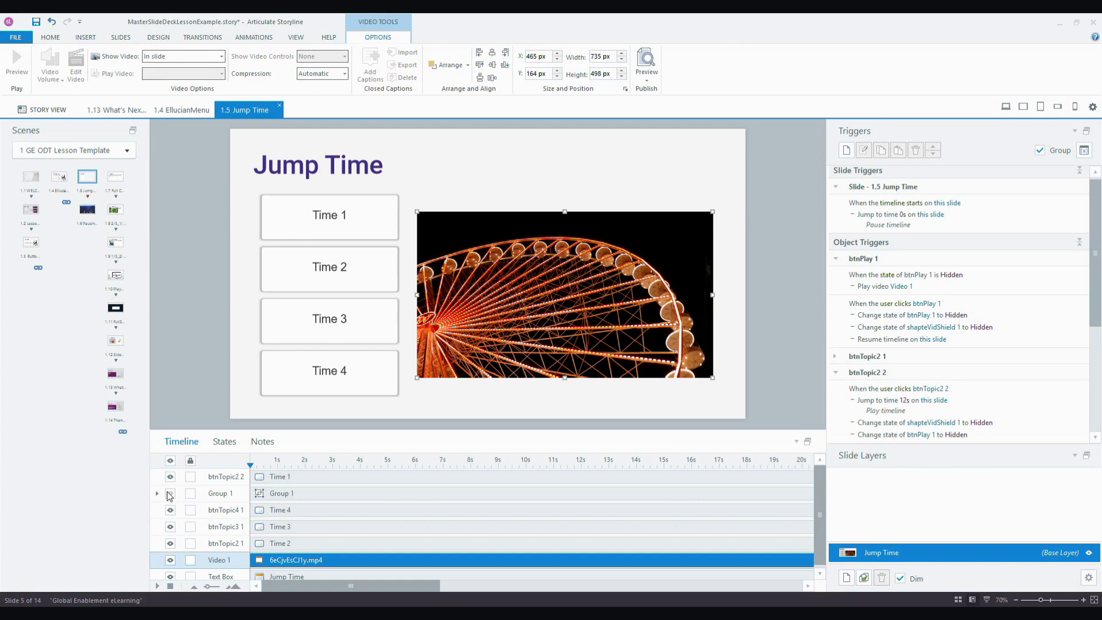
Show Group 1 again and shrink its height from both ends to match the Ferris wheel video's edges.
{"action": "left_click", "coordinate": [170, 493]}
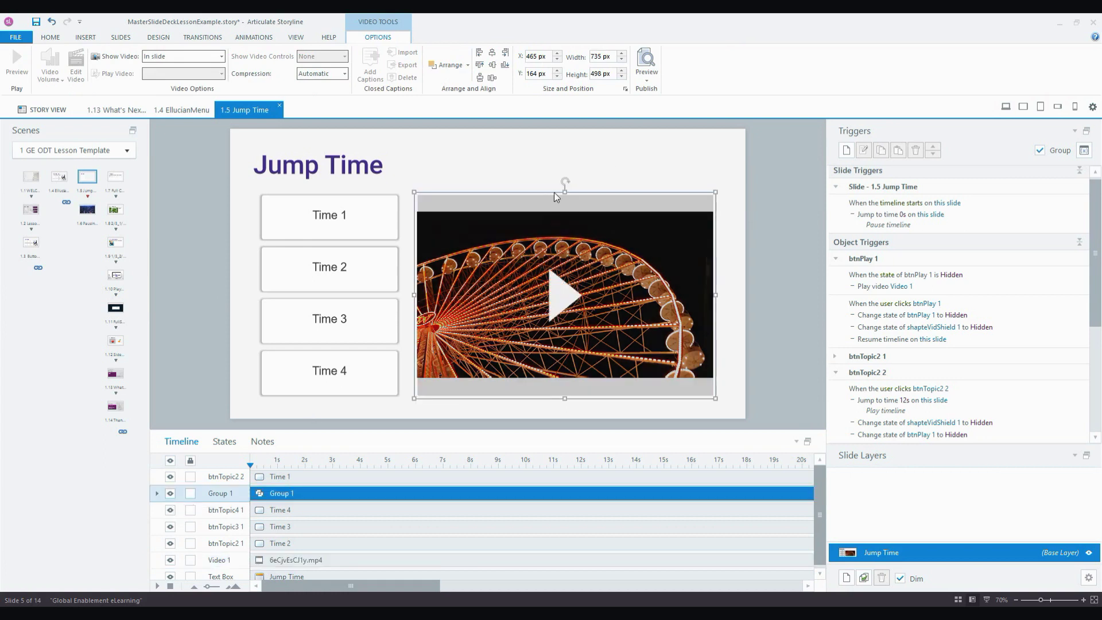
{"action": "left_click_drag", "start_coordinate": [564, 192], "coordinate": [565, 212]}
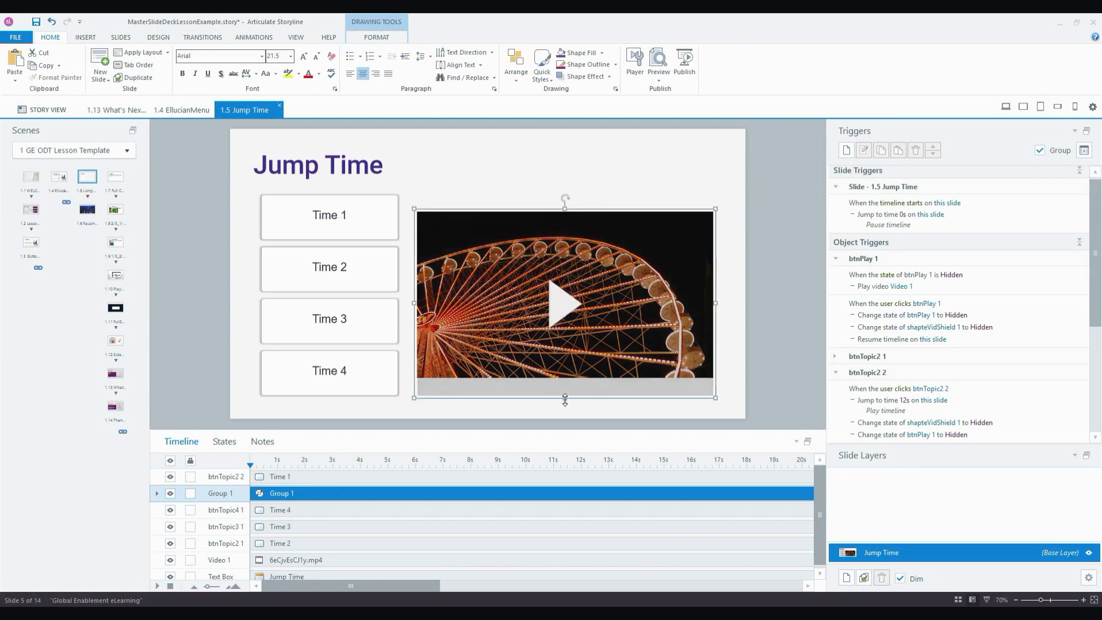
{"action": "left_click_drag", "start_coordinate": [565, 385], "coordinate": [565, 379]}
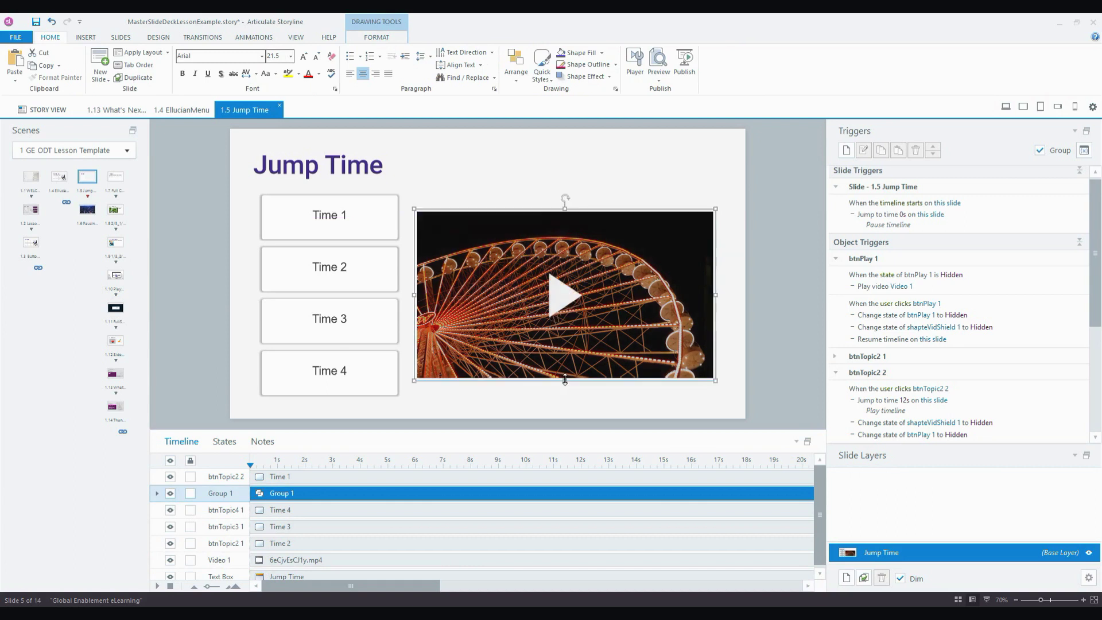
{"action": "left_click", "coordinate": [791, 298]}
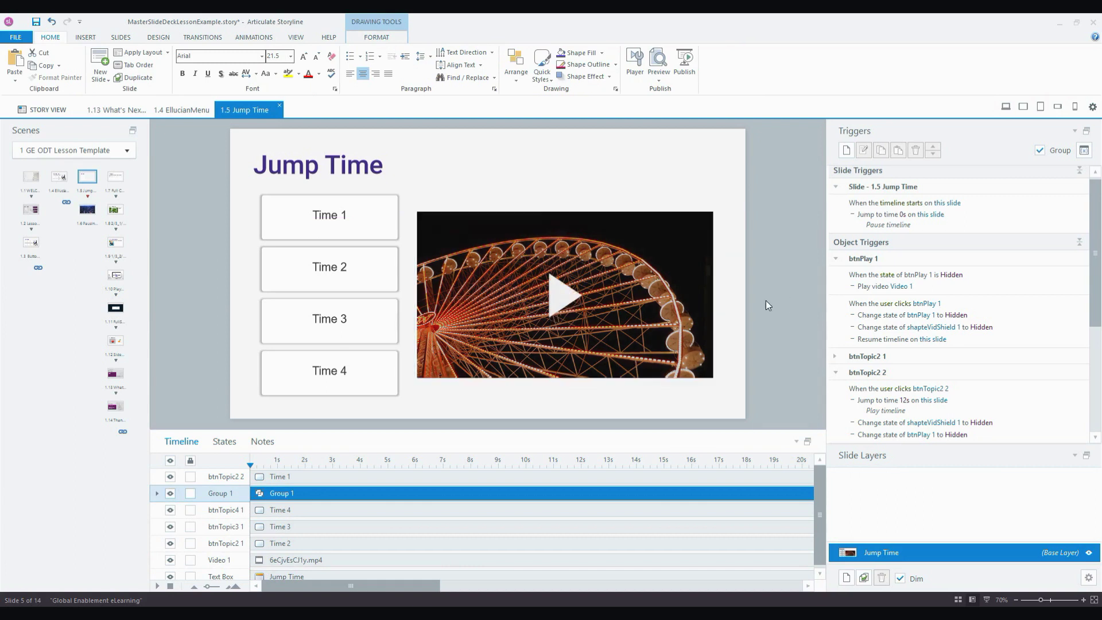
{"action": "scroll", "coordinate": [1092, 255], "scroll_direction": "down", "scroll_amount": 3}
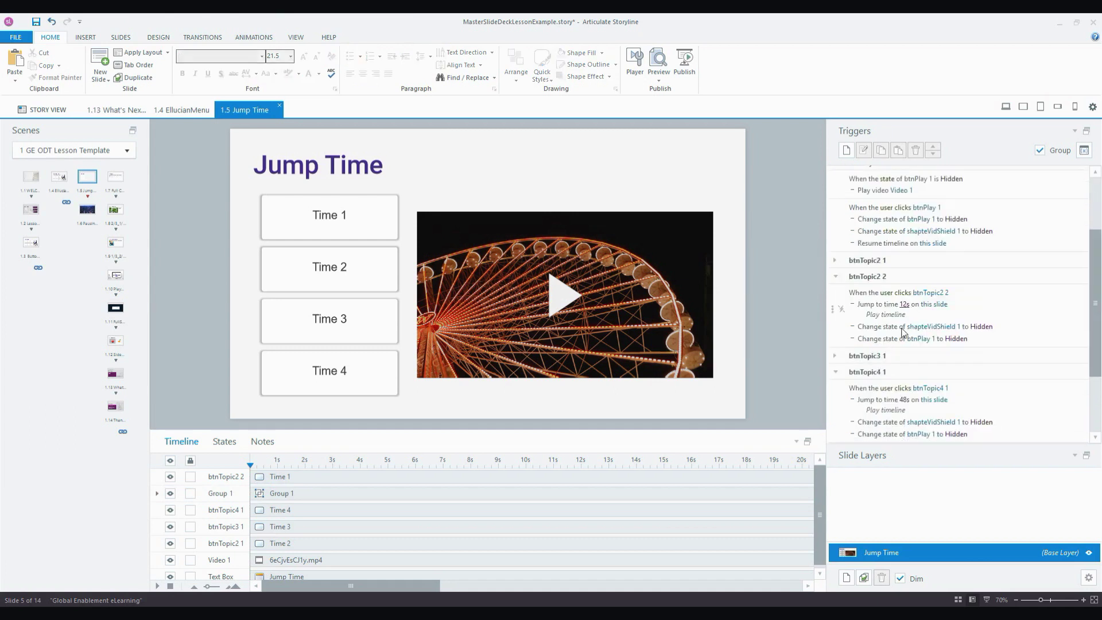
{"action": "scroll", "coordinate": [1073, 298], "scroll_direction": "up", "scroll_amount": 3}
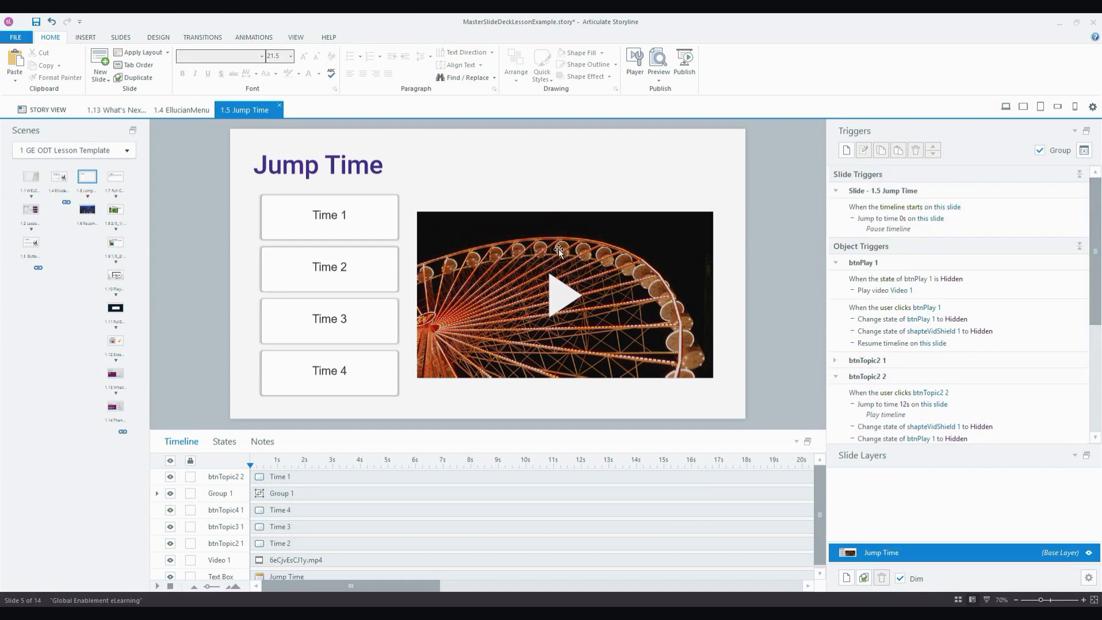